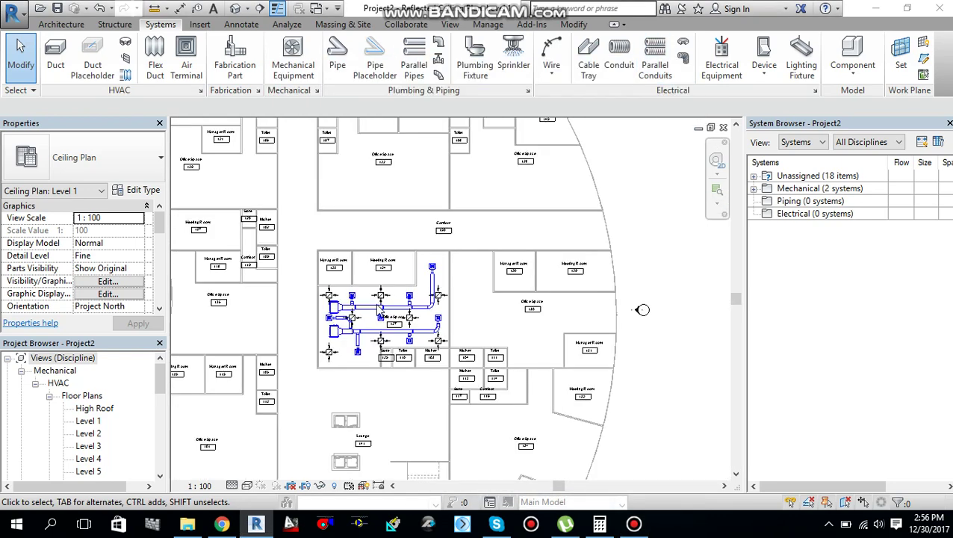
- Bring the office ductwork into view and start placing M_Balancing Damper - Rectangular : Standard accessories
{"action": "middle_click_drag", "start_coordinate": [642, 309], "coordinate": [658, 292]}
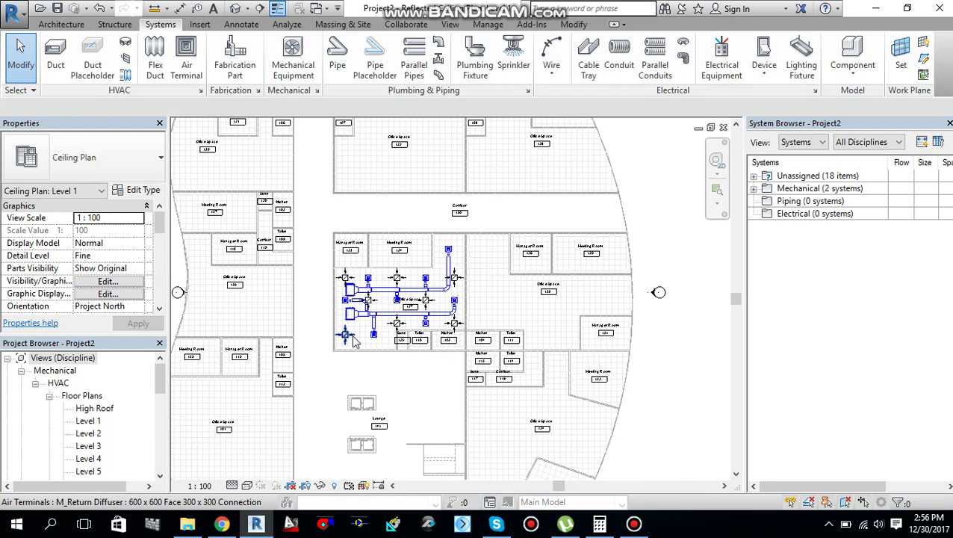
{"action": "scroll", "coordinate": [355, 340], "scroll_direction": "up", "scroll_amount": 3}
{"action": "scroll", "coordinate": [374, 328], "scroll_direction": "up", "scroll_amount": 4}
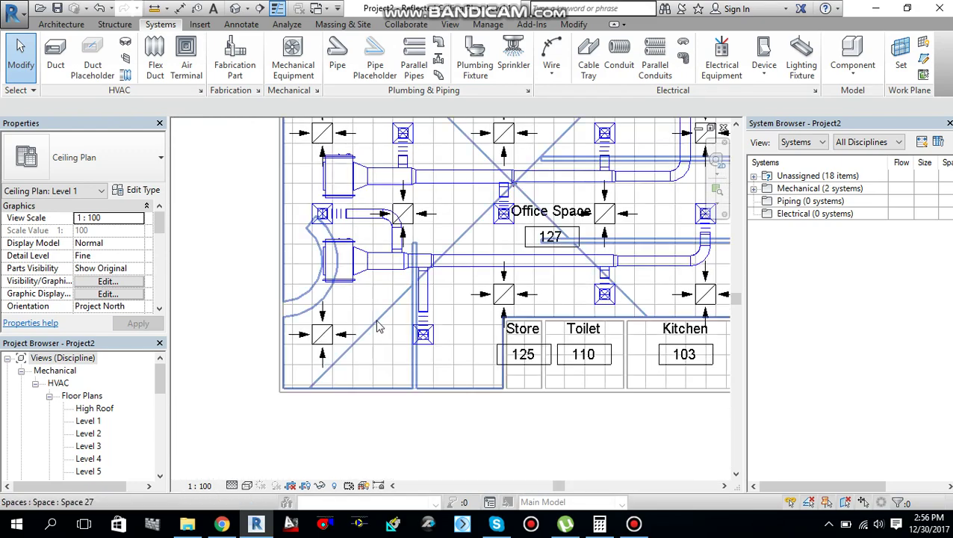
{"action": "middle_click_drag", "start_coordinate": [404, 308], "coordinate": [320, 340]}
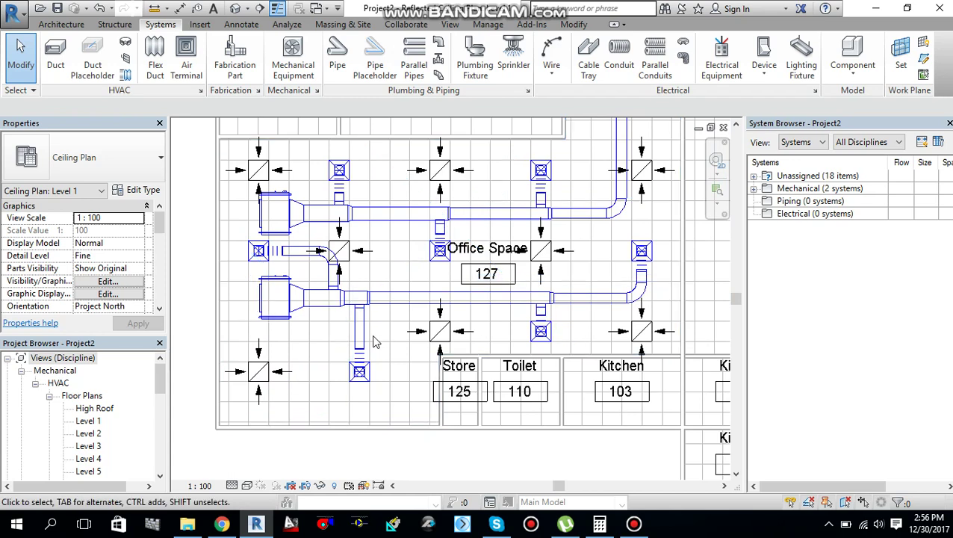
{"action": "scroll", "coordinate": [373, 336], "scroll_direction": "down", "scroll_amount": 3}
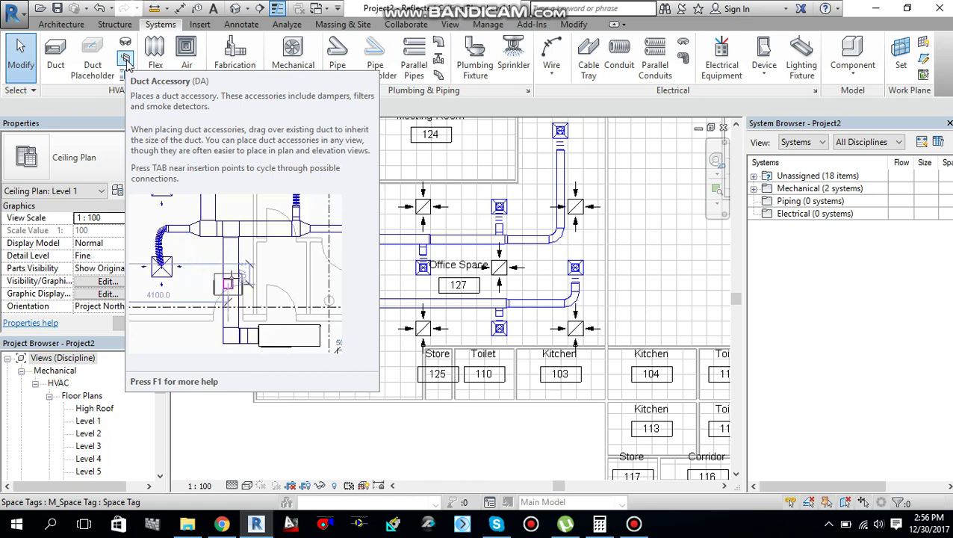
{"action": "left_click", "coordinate": [126, 60]}
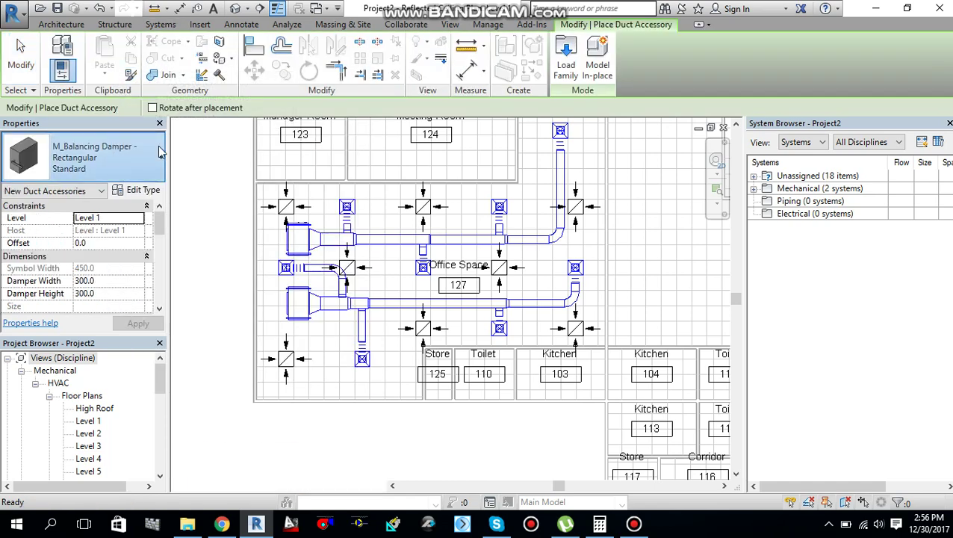
{"action": "left_click", "coordinate": [106, 172]}
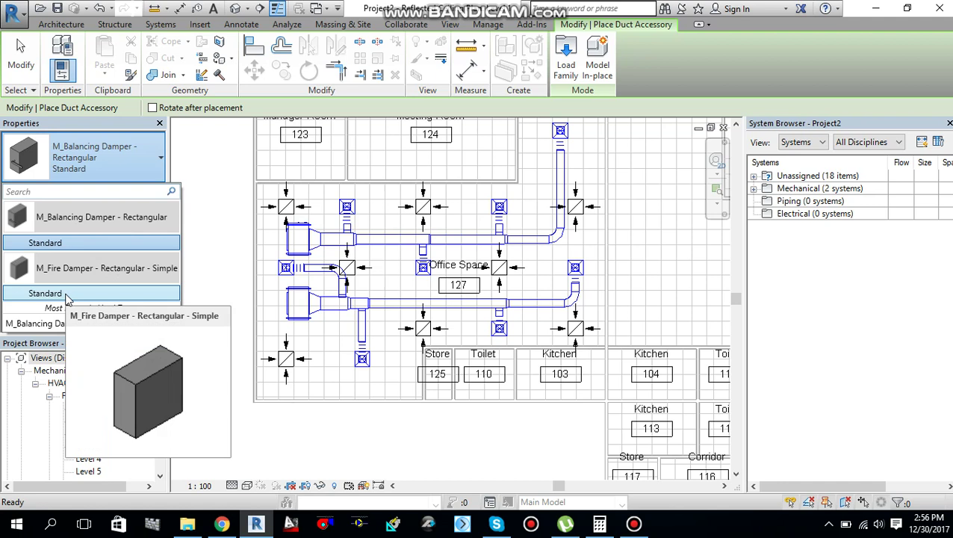
{"action": "mouse_move", "coordinate": [63, 249]}
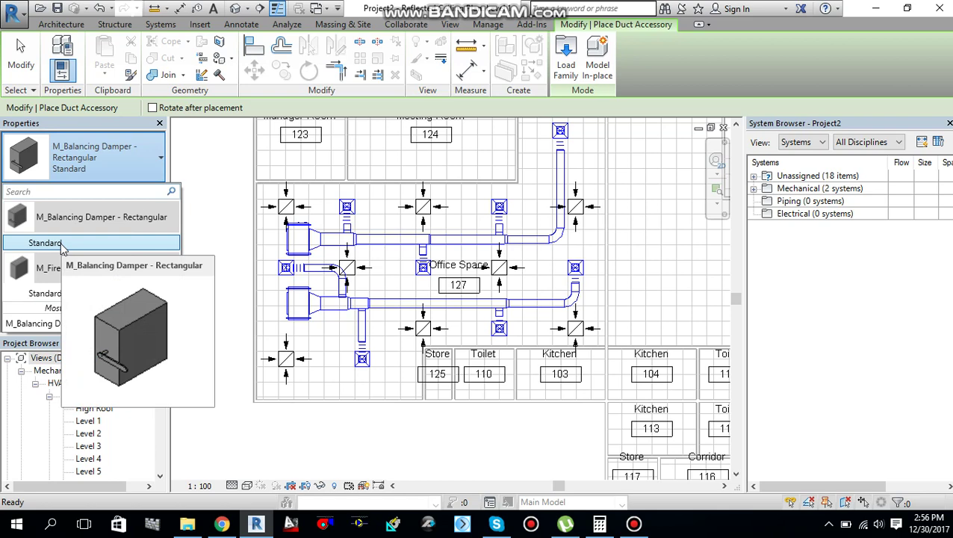
{"action": "left_click", "coordinate": [63, 247]}
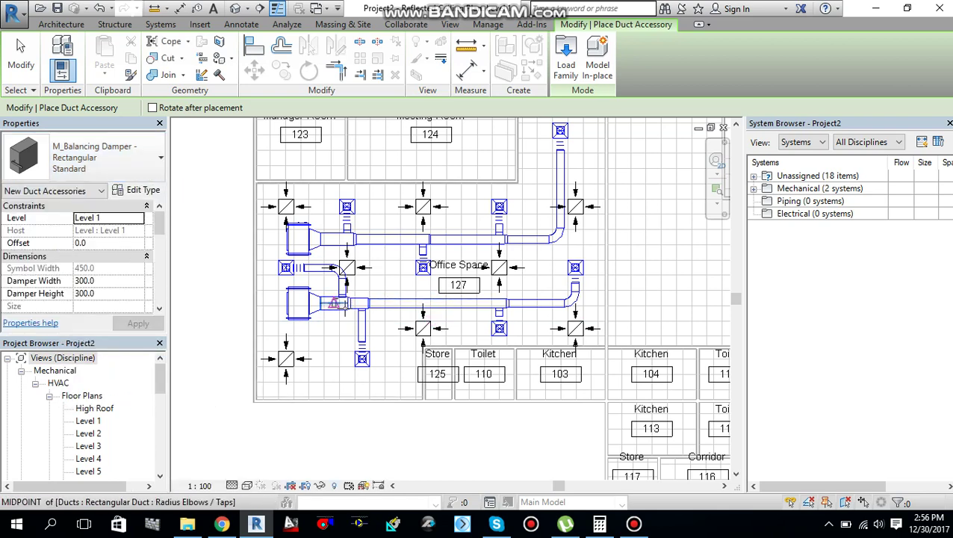
- Place a balancing damper on the left branch duct near Office Space 127
{"action": "scroll", "coordinate": [343, 308], "scroll_direction": "up", "scroll_amount": 2}
{"action": "scroll", "coordinate": [349, 309], "scroll_direction": "up", "scroll_amount": 2}
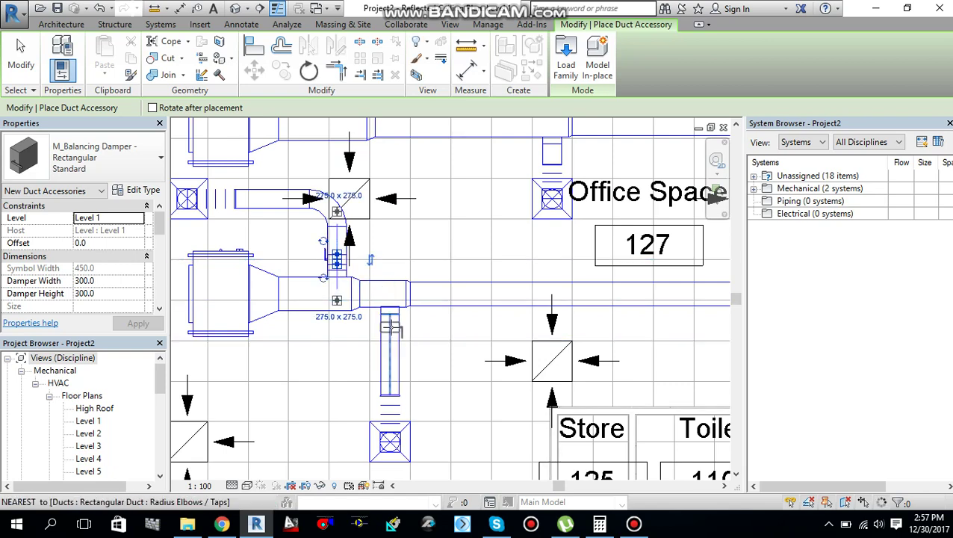
{"action": "left_click", "coordinate": [419, 304]}
{"action": "scroll", "coordinate": [419, 305], "scroll_direction": "down", "scroll_amount": 2}
{"action": "middle_click_drag", "start_coordinate": [506, 313], "coordinate": [293, 264]}
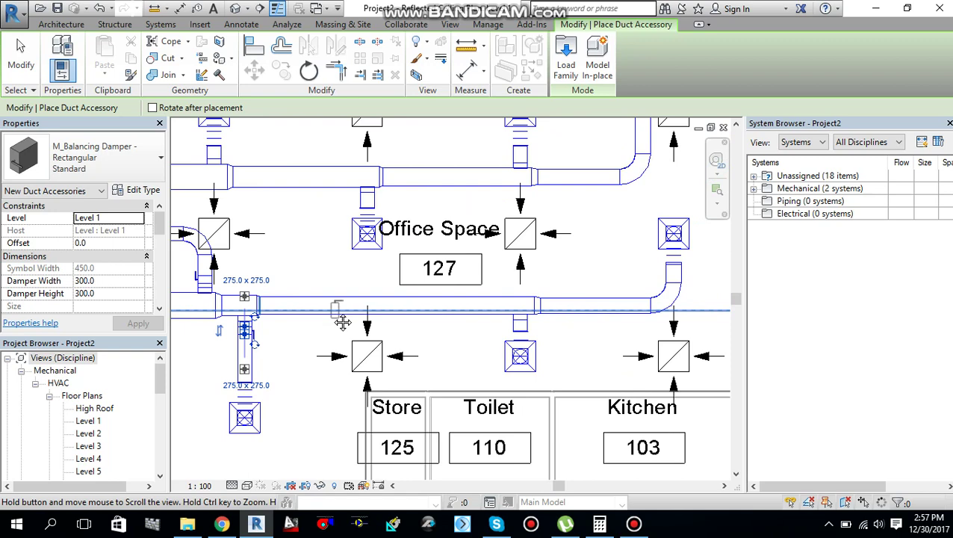
{"action": "scroll", "coordinate": [514, 342], "scroll_direction": "up", "scroll_amount": 3}
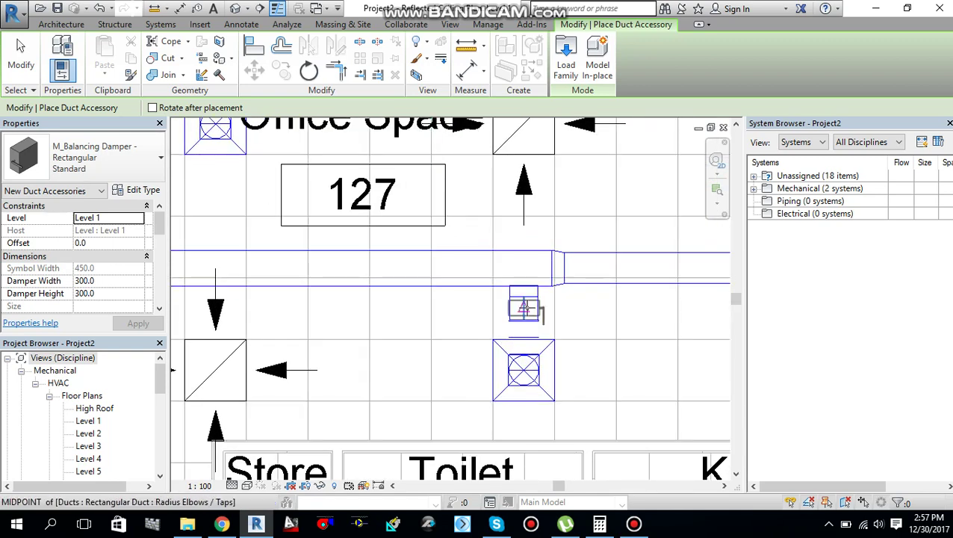
- Dismiss the 'Tap must be attached' warning, place a damper in the vertical branch duct, and end placement
{"action": "left_click", "coordinate": [602, 291]}
{"action": "scroll", "coordinate": [602, 290], "scroll_direction": "down", "scroll_amount": 2}
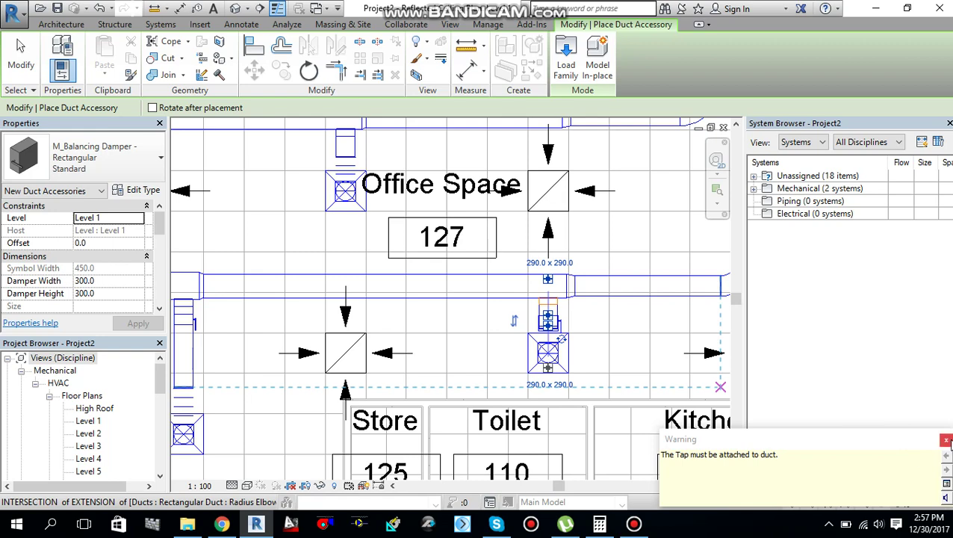
{"action": "left_click", "coordinate": [945, 440]}
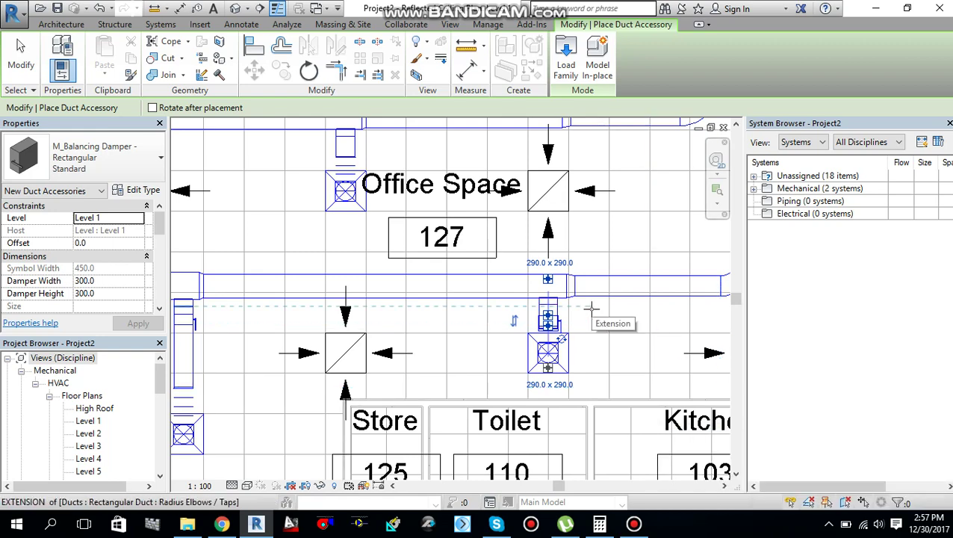
{"action": "left_click", "coordinate": [590, 308]}
{"action": "key", "text": "Escape"}
{"action": "key", "text": "Escape"}
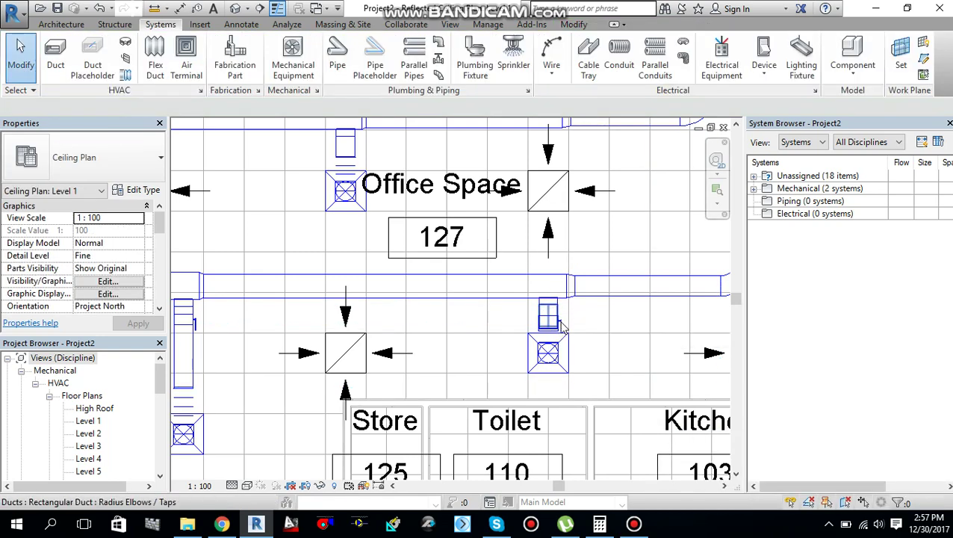
- Recentre the view on the branch ducts and select the damper on the branch duct
{"action": "scroll", "coordinate": [597, 331], "scroll_direction": "up", "scroll_amount": 1}
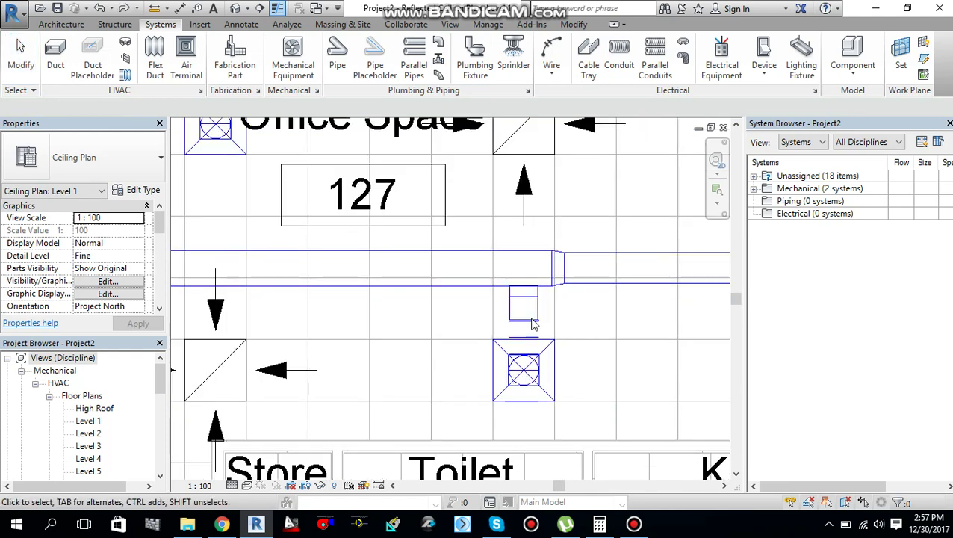
{"action": "scroll", "coordinate": [410, 304], "scroll_direction": "down", "scroll_amount": 3}
{"action": "scroll", "coordinate": [411, 304], "scroll_direction": "up", "scroll_amount": 2}
{"action": "middle_click_drag", "start_coordinate": [411, 304], "coordinate": [489, 281]}
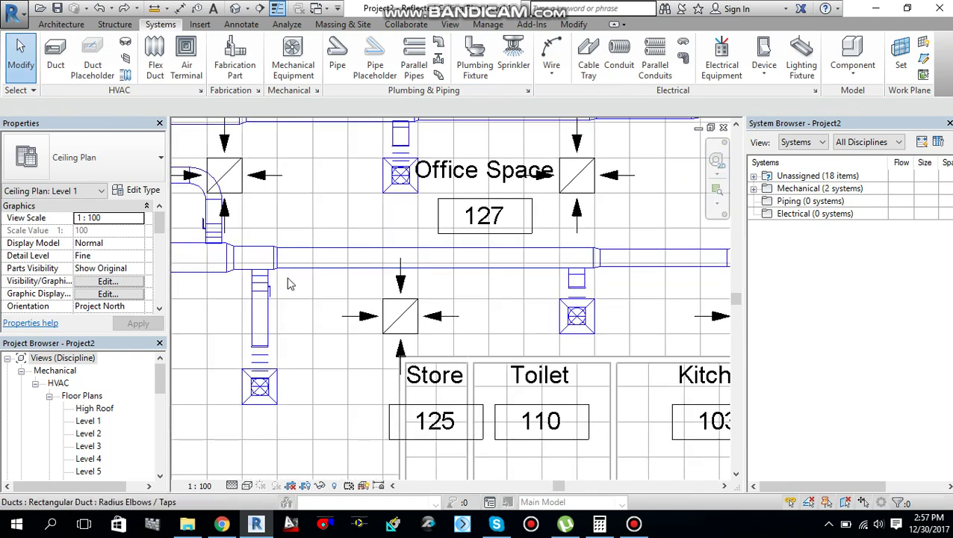
{"action": "left_click", "coordinate": [262, 288]}
- Use the damper's right-click menu to place more dampers of the same type
{"action": "right_click", "coordinate": [265, 288]}
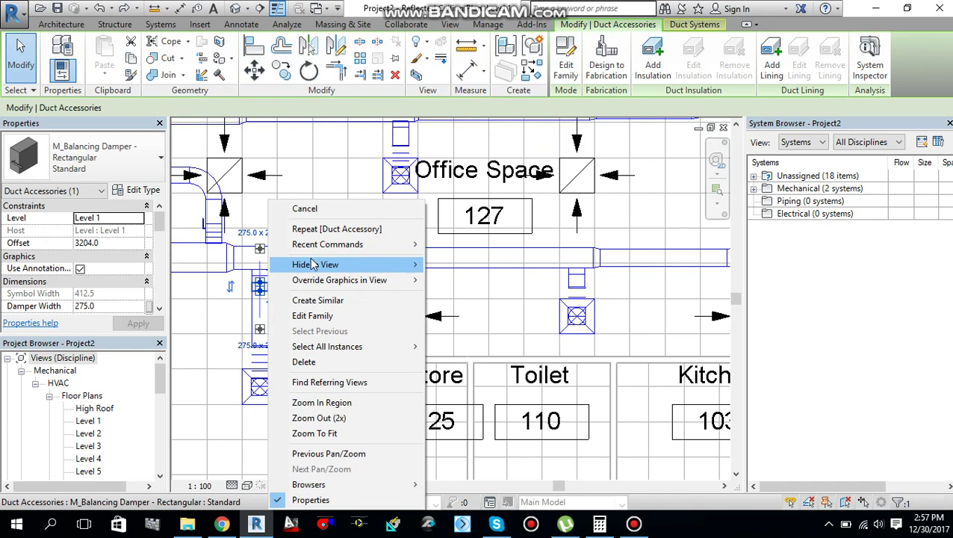
{"action": "left_click", "coordinate": [318, 300]}
{"action": "scroll", "coordinate": [601, 276], "scroll_direction": "up", "scroll_amount": 3}
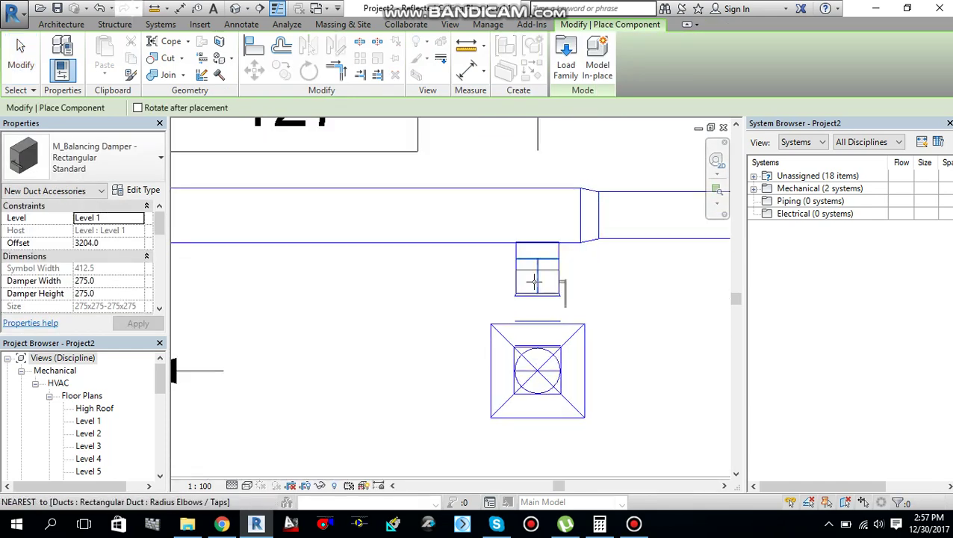
{"action": "scroll", "coordinate": [607, 278], "scroll_direction": "down", "scroll_amount": 3}
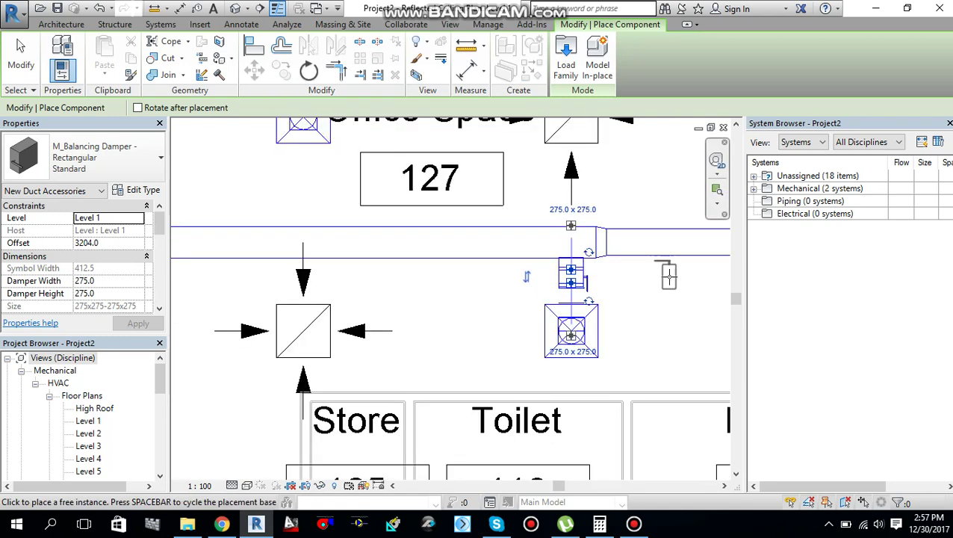
{"action": "middle_click_drag", "start_coordinate": [622, 277], "coordinate": [600, 282]}
- Insert a balancing damper into the lower 300 x 250 duct near Office Space 127, then end placement
{"action": "scroll", "coordinate": [600, 282], "scroll_direction": "up", "scroll_amount": 1}
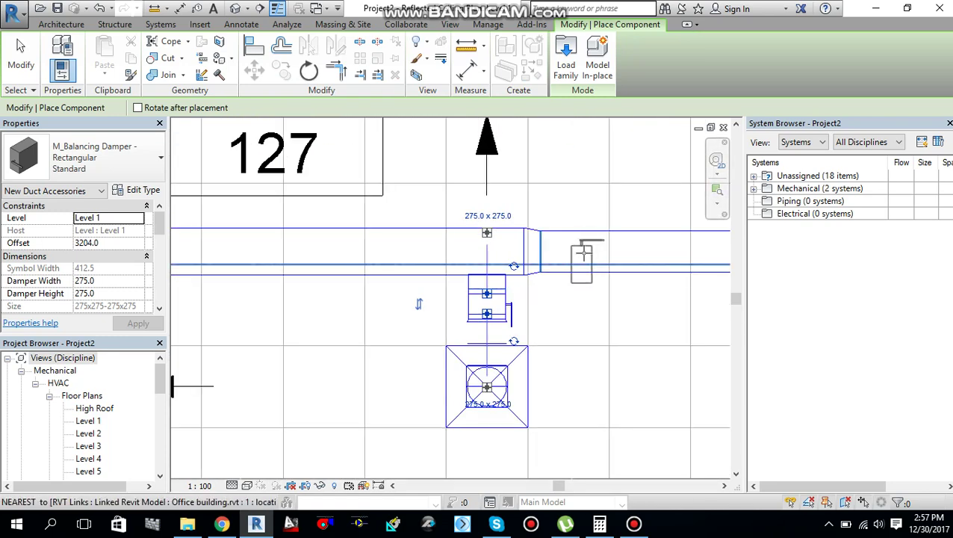
{"action": "scroll", "coordinate": [574, 248], "scroll_direction": "down", "scroll_amount": 2}
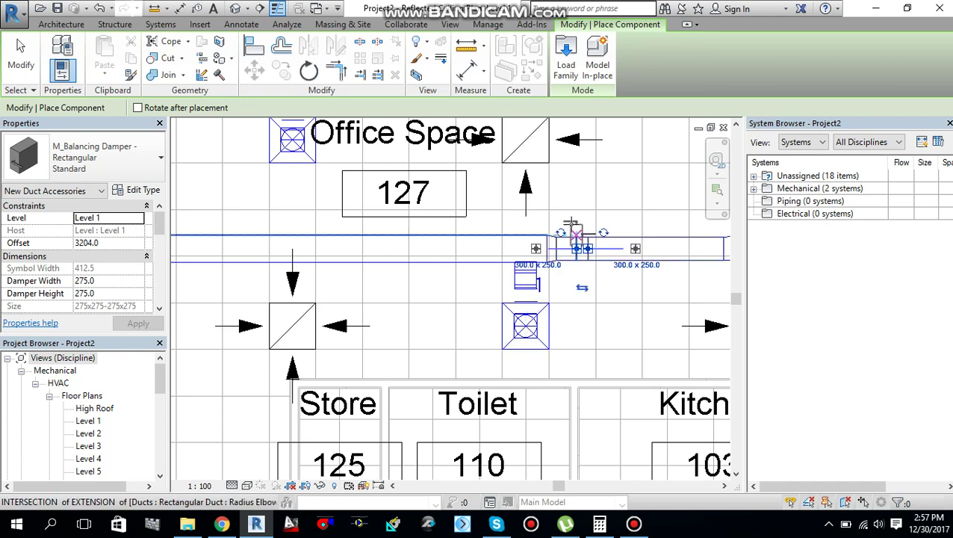
{"action": "scroll", "coordinate": [515, 233], "scroll_direction": "down", "scroll_amount": 2}
{"action": "scroll", "coordinate": [514, 216], "scroll_direction": "up", "scroll_amount": 4}
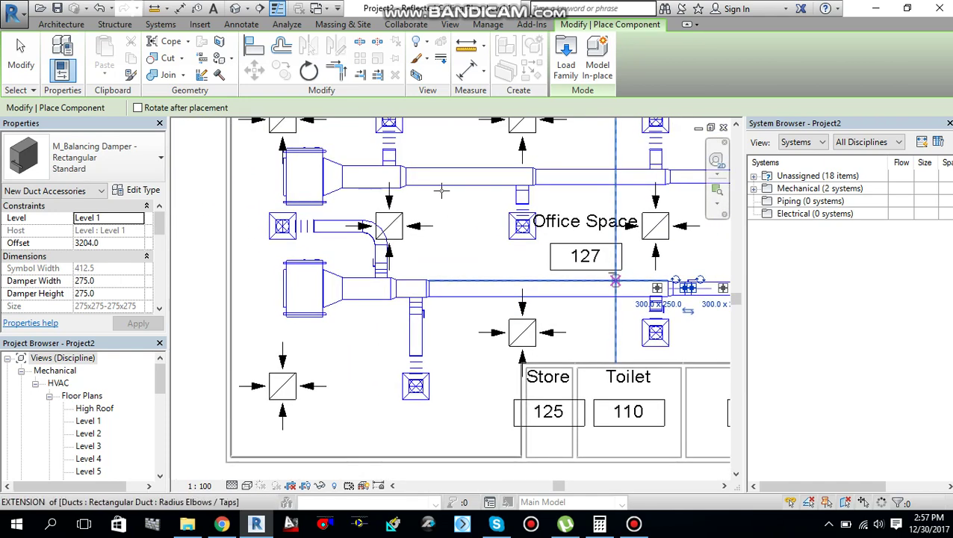
{"action": "scroll", "coordinate": [514, 192], "scroll_direction": "up", "scroll_amount": 2}
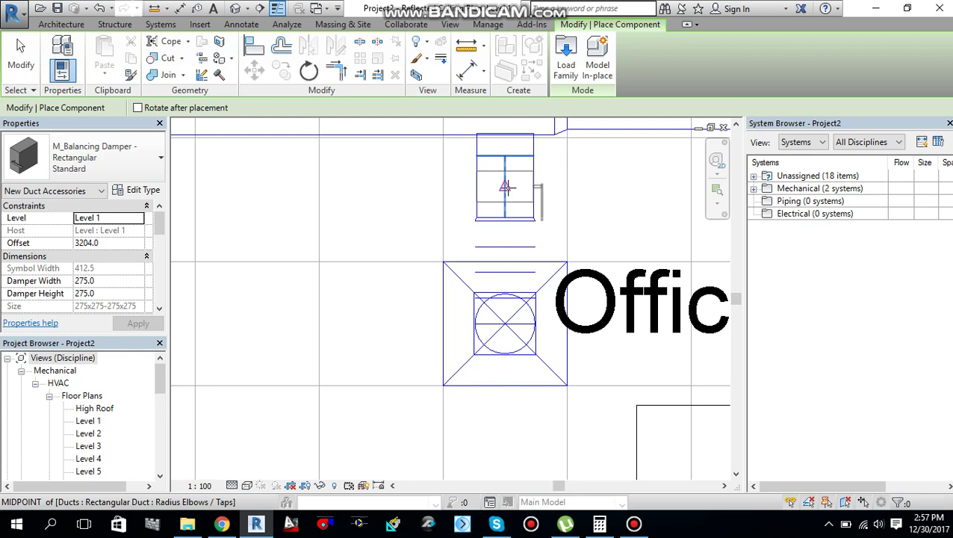
{"action": "scroll", "coordinate": [506, 187], "scroll_direction": "down", "scroll_amount": 3}
{"action": "middle_click_drag", "start_coordinate": [330, 206], "coordinate": [602, 276]}
{"action": "scroll", "coordinate": [449, 226], "scroll_direction": "down", "scroll_amount": 1}
{"action": "scroll", "coordinate": [602, 276], "scroll_direction": "up", "scroll_amount": 2}
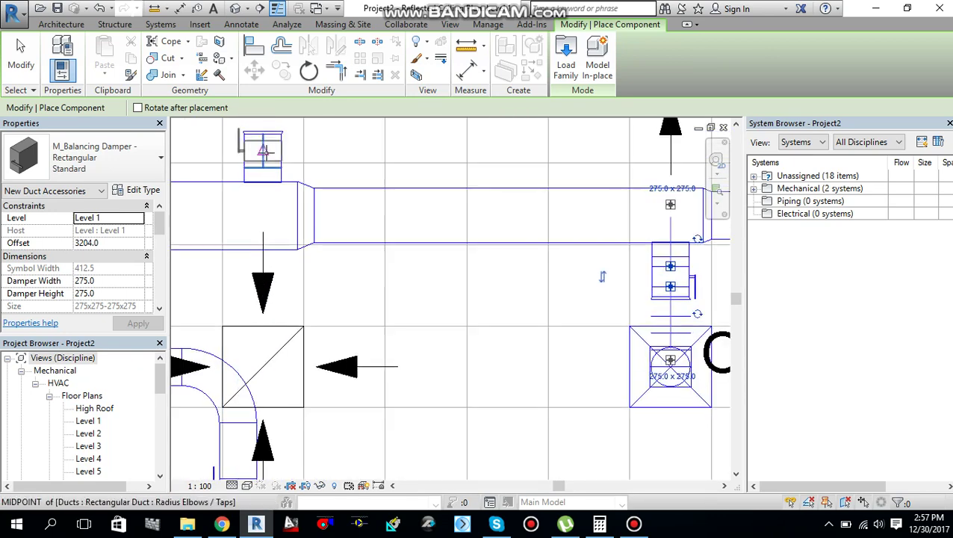
{"action": "scroll", "coordinate": [323, 247], "scroll_direction": "down", "scroll_amount": 2}
{"action": "middle_click_drag", "start_coordinate": [323, 246], "coordinate": [288, 271]}
{"action": "scroll", "coordinate": [448, 213], "scroll_direction": "down", "scroll_amount": 2}
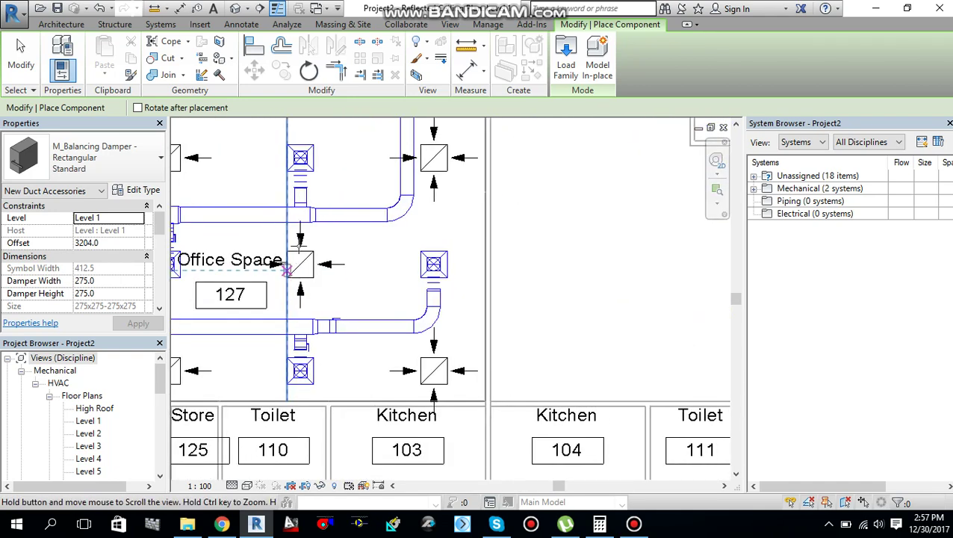
{"action": "scroll", "coordinate": [308, 198], "scroll_direction": "up", "scroll_amount": 4}
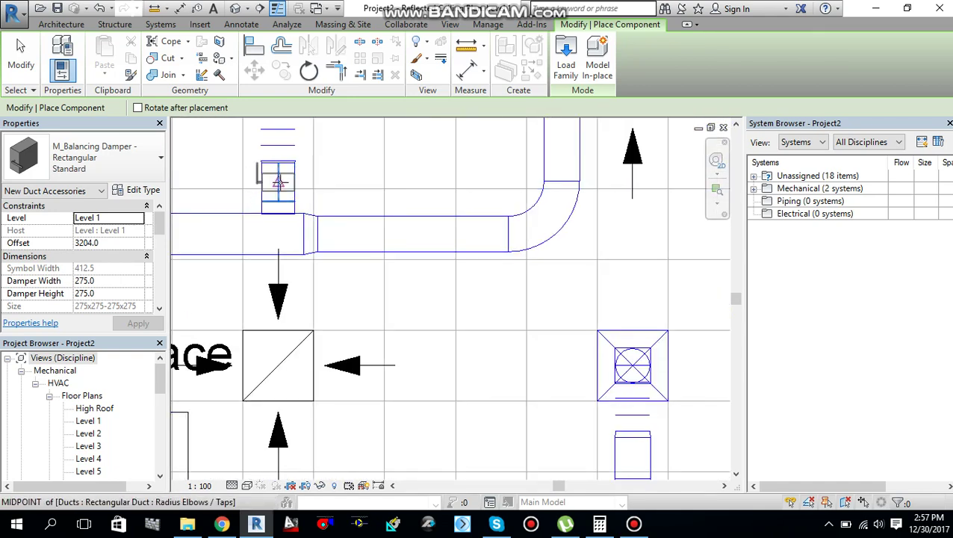
{"action": "scroll", "coordinate": [451, 188], "scroll_direction": "down", "scroll_amount": 2}
{"action": "scroll", "coordinate": [462, 329], "scroll_direction": "up", "scroll_amount": 3}
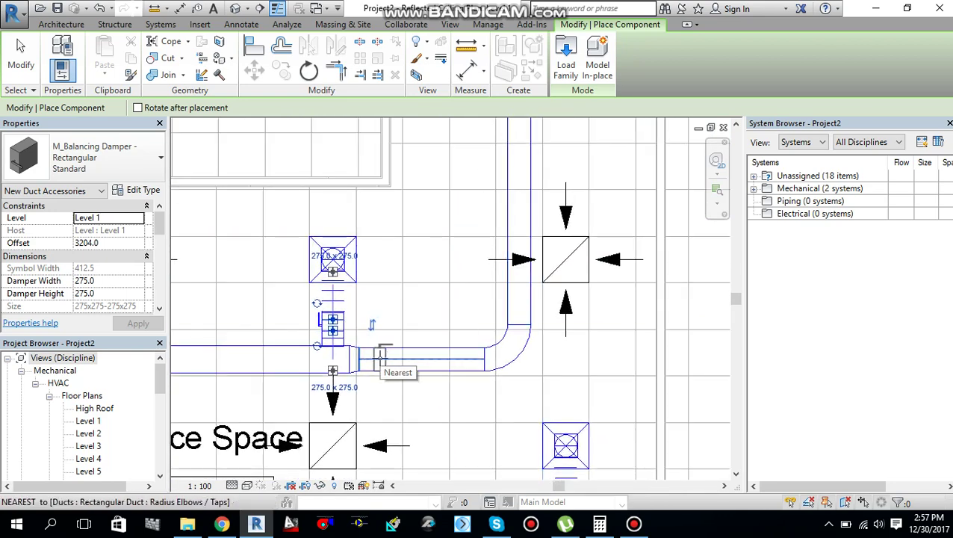
{"action": "left_click", "coordinate": [379, 356]}
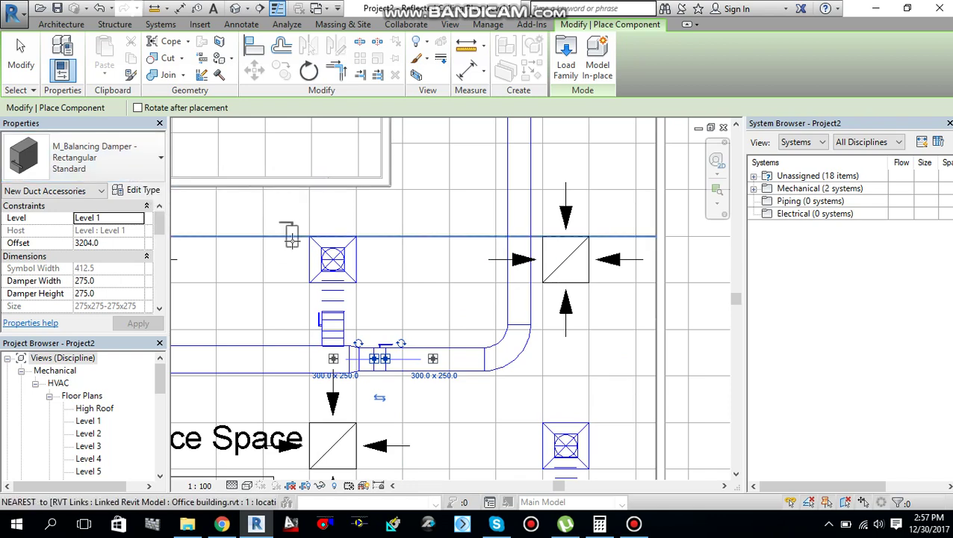
{"action": "key", "text": "Escape"}
{"action": "key", "text": "Escape"}
{"action": "scroll", "coordinate": [351, 317], "scroll_direction": "down", "scroll_amount": 2}
{"action": "scroll", "coordinate": [351, 317], "scroll_direction": "down", "scroll_amount": 2}
- Flip the balancing damper on the 275 x 275 branch duct, then deselect it
{"action": "middle_click_drag", "start_coordinate": [247, 328], "coordinate": [373, 276]}
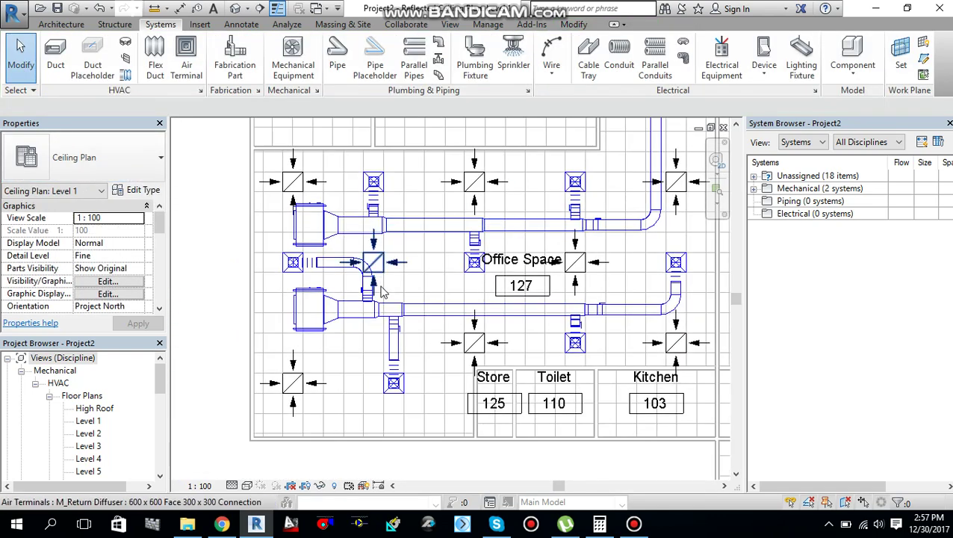
{"action": "scroll", "coordinate": [403, 348], "scroll_direction": "up", "scroll_amount": 3}
{"action": "scroll", "coordinate": [403, 347], "scroll_direction": "up", "scroll_amount": 3}
{"action": "left_click", "coordinate": [403, 346]}
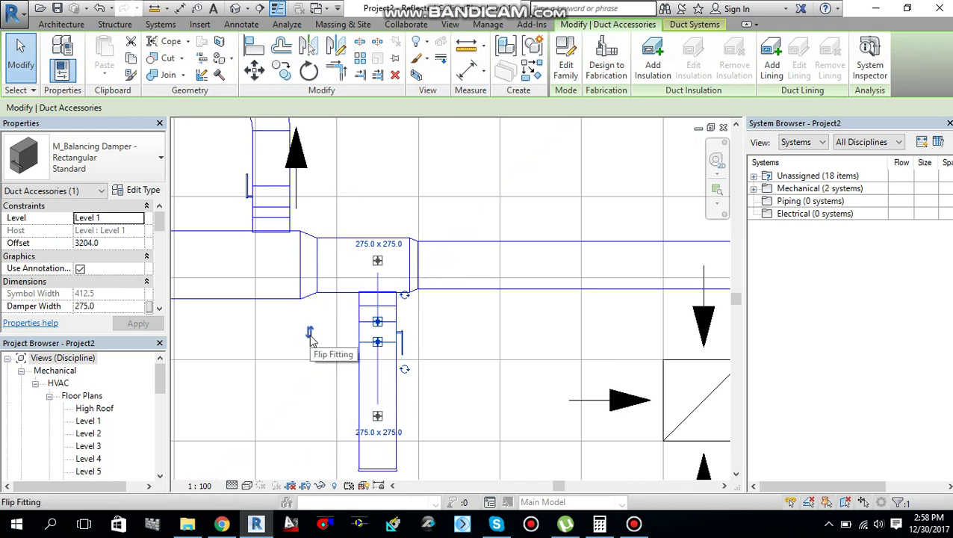
{"action": "left_click", "coordinate": [310, 333]}
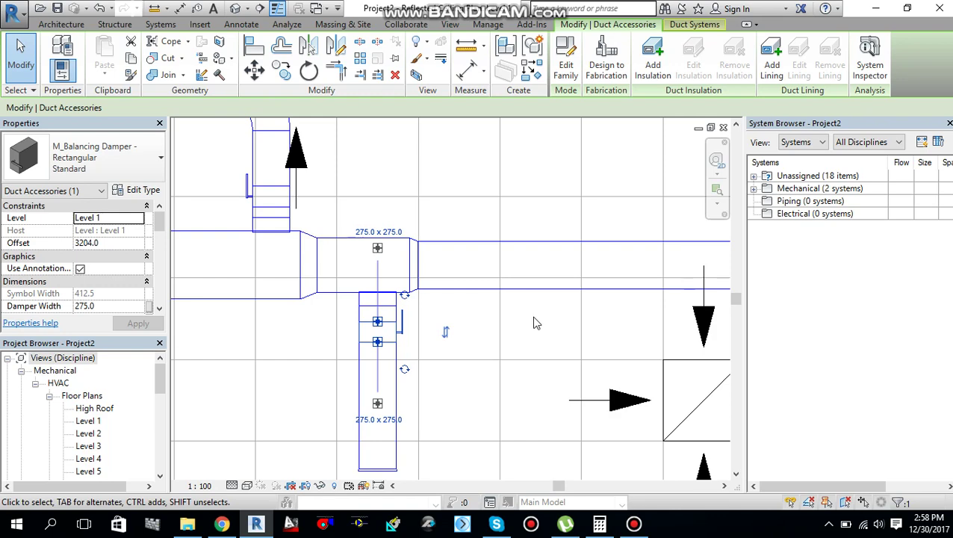
{"action": "left_click", "coordinate": [496, 337]}
{"action": "scroll", "coordinate": [520, 336], "scroll_direction": "down", "scroll_amount": 3}
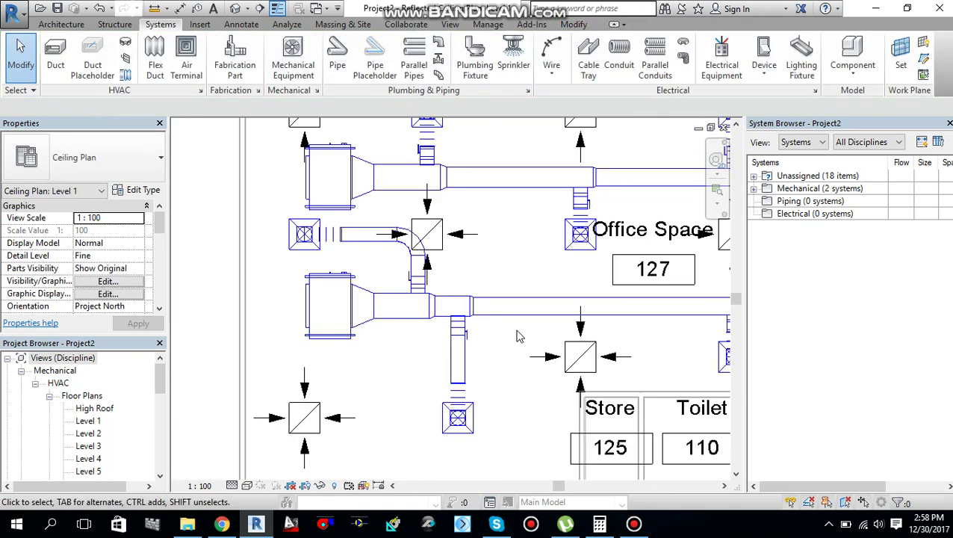
{"action": "scroll", "coordinate": [521, 336], "scroll_direction": "down", "scroll_amount": 4}
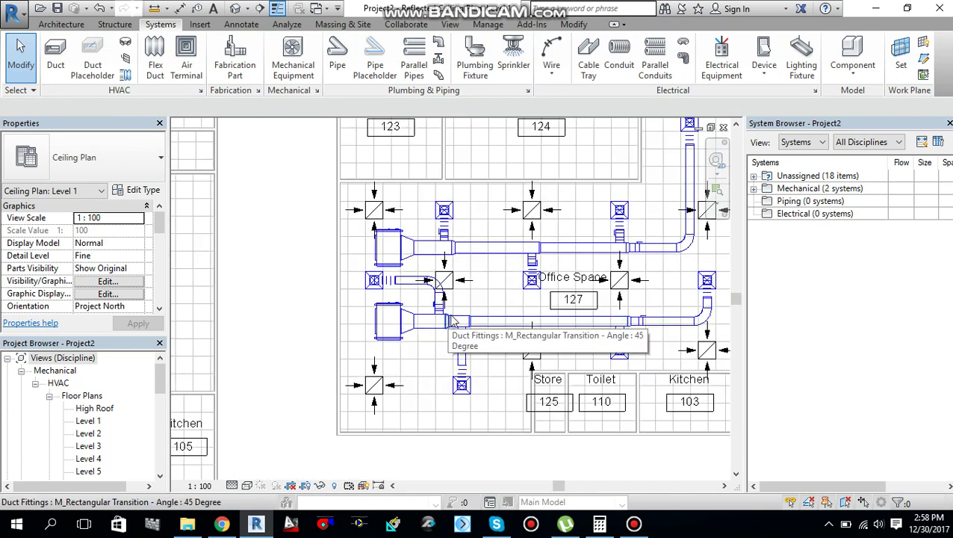
{"action": "scroll", "coordinate": [452, 320], "scroll_direction": "down", "scroll_amount": 3}
{"action": "middle_click_drag", "start_coordinate": [448, 325], "coordinate": [441, 344]}
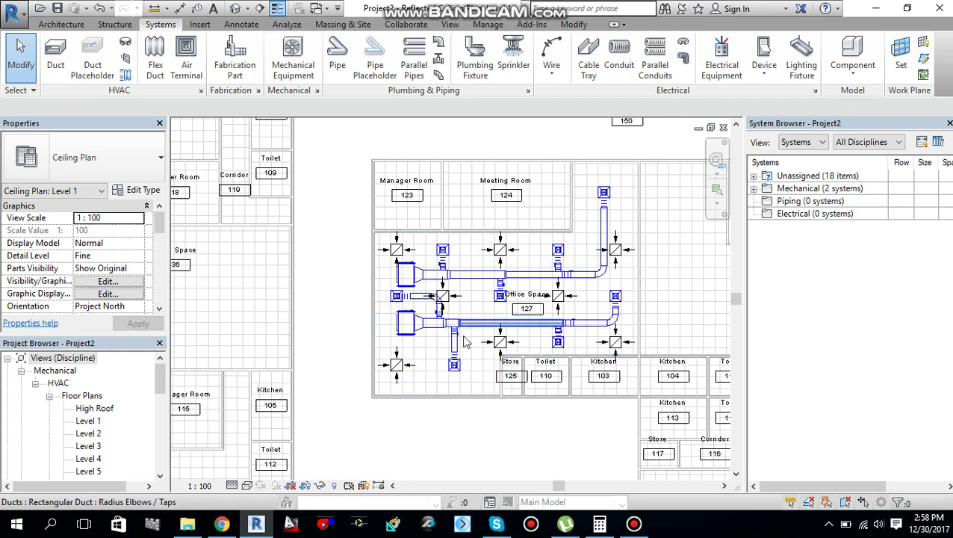
{"action": "scroll", "coordinate": [472, 333], "scroll_direction": "up", "scroll_amount": 2}
{"action": "scroll", "coordinate": [478, 340], "scroll_direction": "down", "scroll_amount": 2}
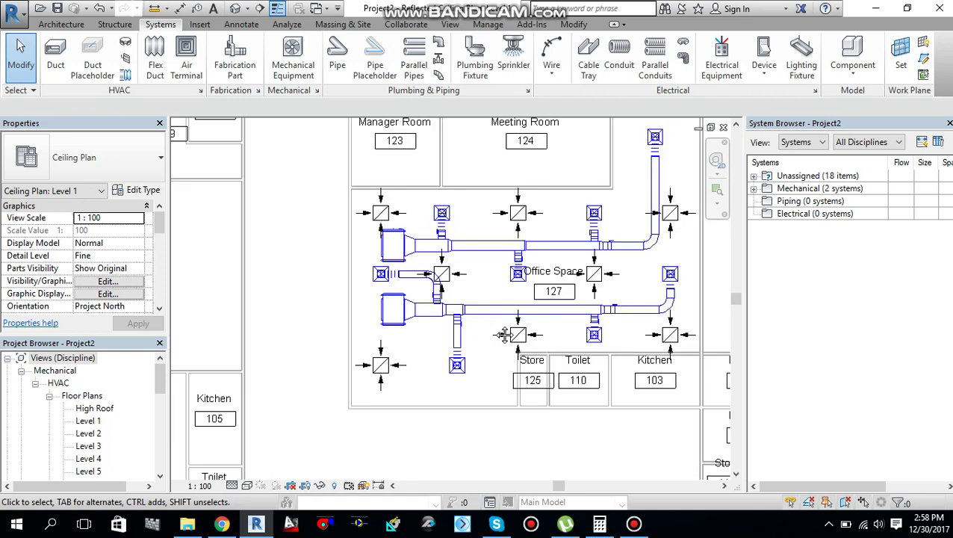
{"action": "middle_click_drag", "start_coordinate": [478, 341], "coordinate": [460, 361]}
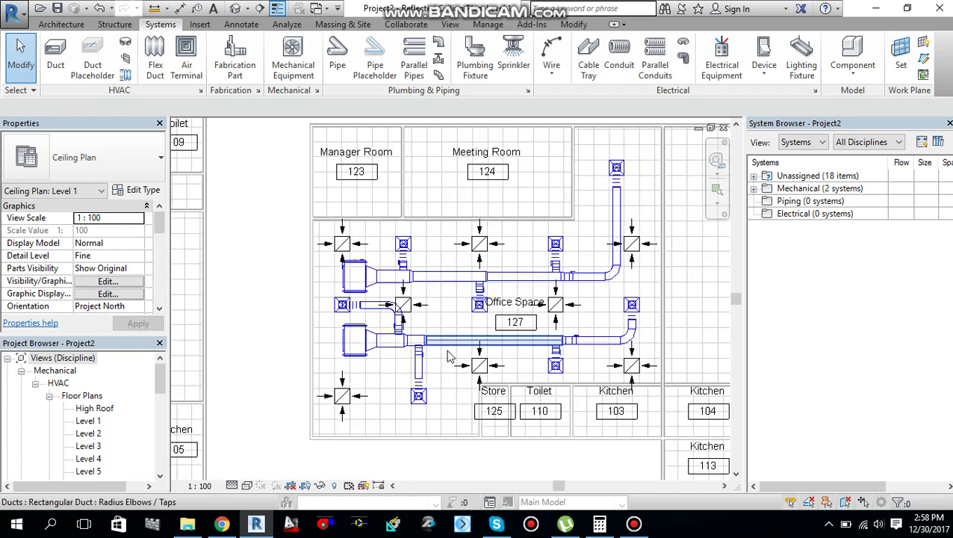
{"action": "scroll", "coordinate": [449, 357], "scroll_direction": "down", "scroll_amount": 2}
{"action": "scroll", "coordinate": [449, 357], "scroll_direction": "down", "scroll_amount": 3}
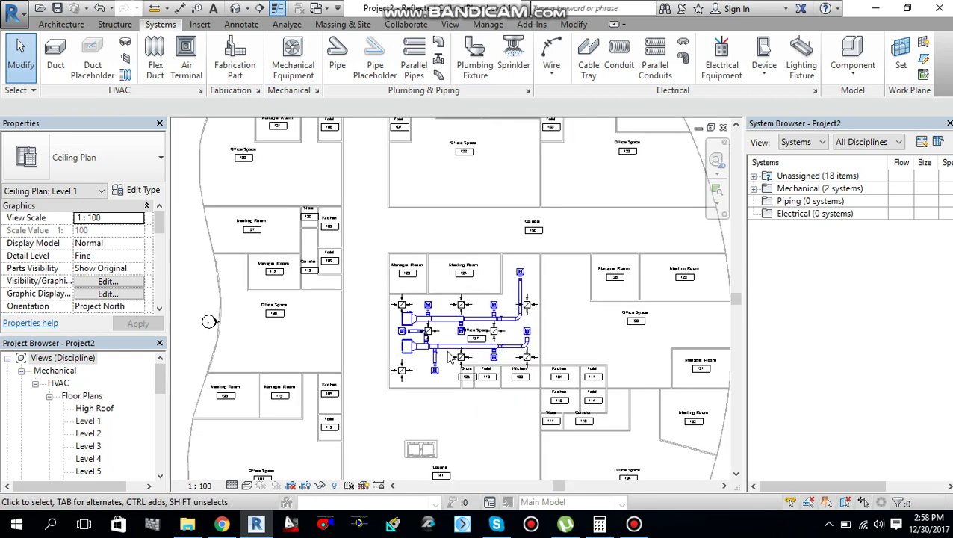
{"action": "middle_click_drag", "start_coordinate": [453, 363], "coordinate": [464, 337]}
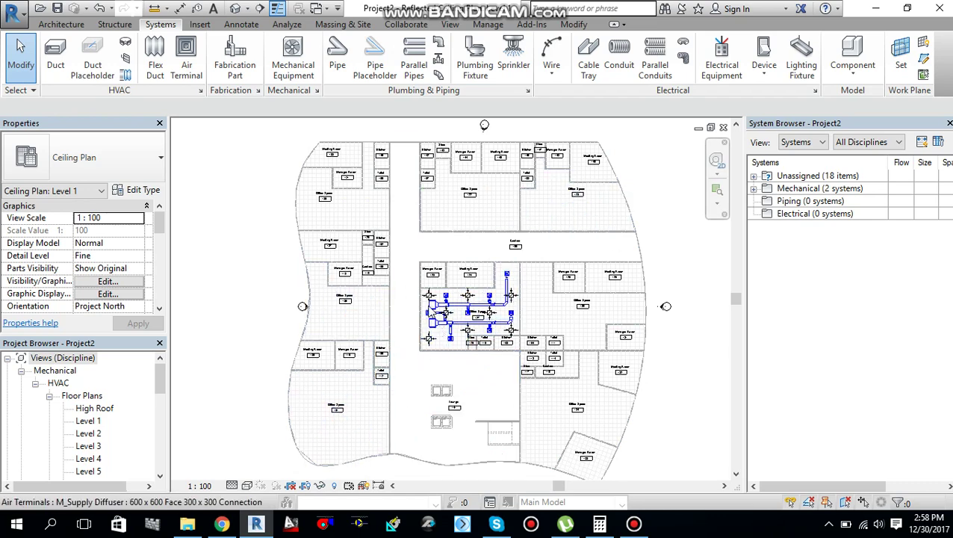
{"action": "scroll", "coordinate": [448, 335], "scroll_direction": "up", "scroll_amount": 3}
{"action": "middle_click_drag", "start_coordinate": [493, 320], "coordinate": [457, 339]}
{"action": "scroll", "coordinate": [452, 340], "scroll_direction": "up", "scroll_amount": 2}
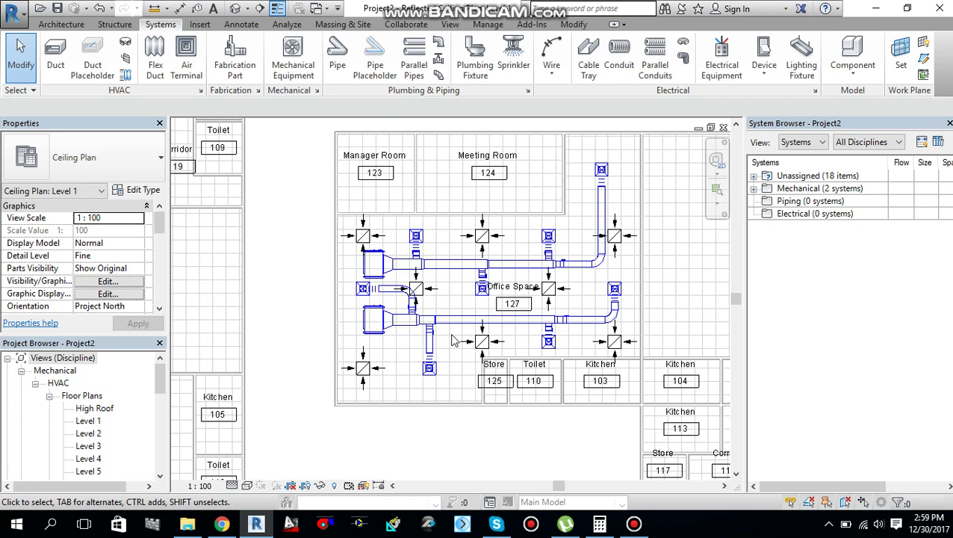
{"action": "scroll", "coordinate": [445, 357], "scroll_direction": "down", "scroll_amount": 2}
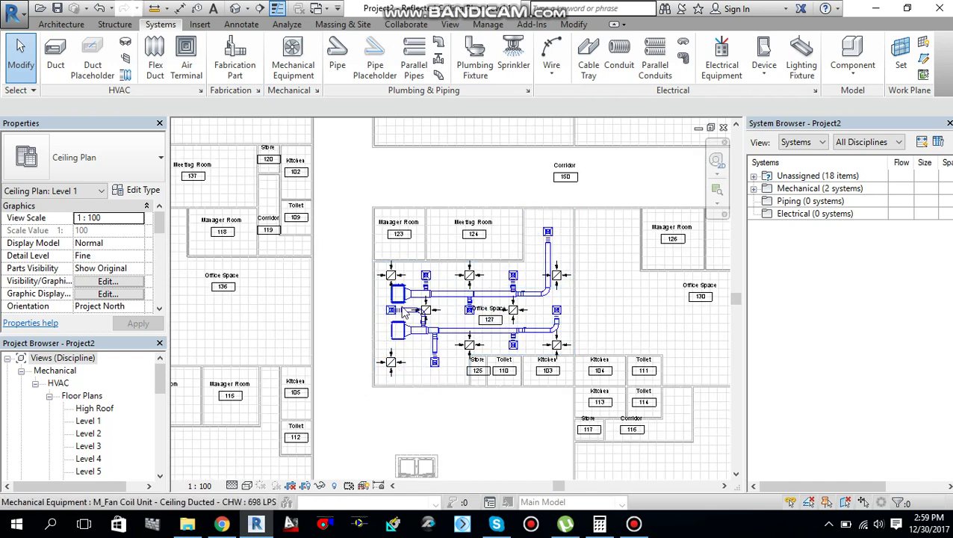
{"action": "scroll", "coordinate": [400, 317], "scroll_direction": "down", "scroll_amount": 2}
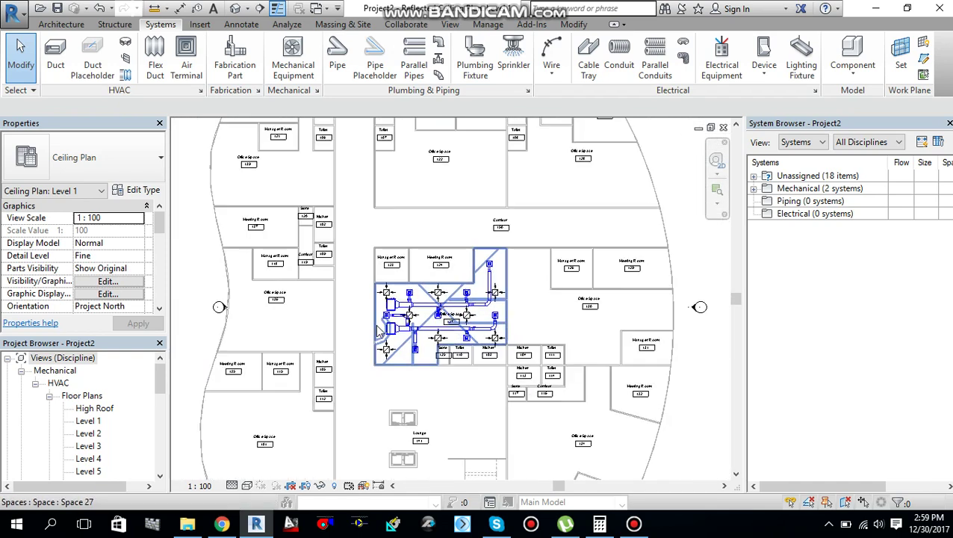
{"action": "middle_click_drag", "start_coordinate": [389, 333], "coordinate": [399, 328]}
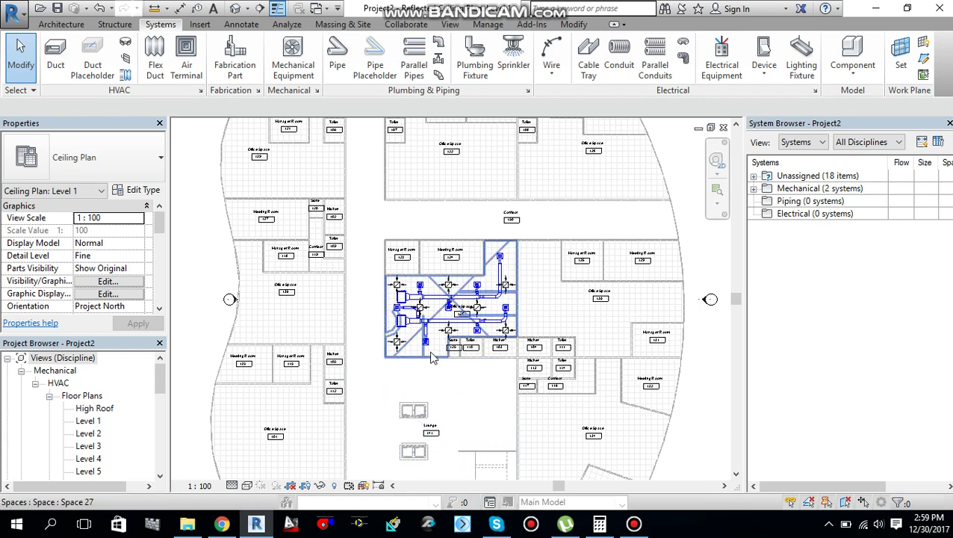
{"action": "scroll", "coordinate": [489, 389], "scroll_direction": "down", "scroll_amount": 1}
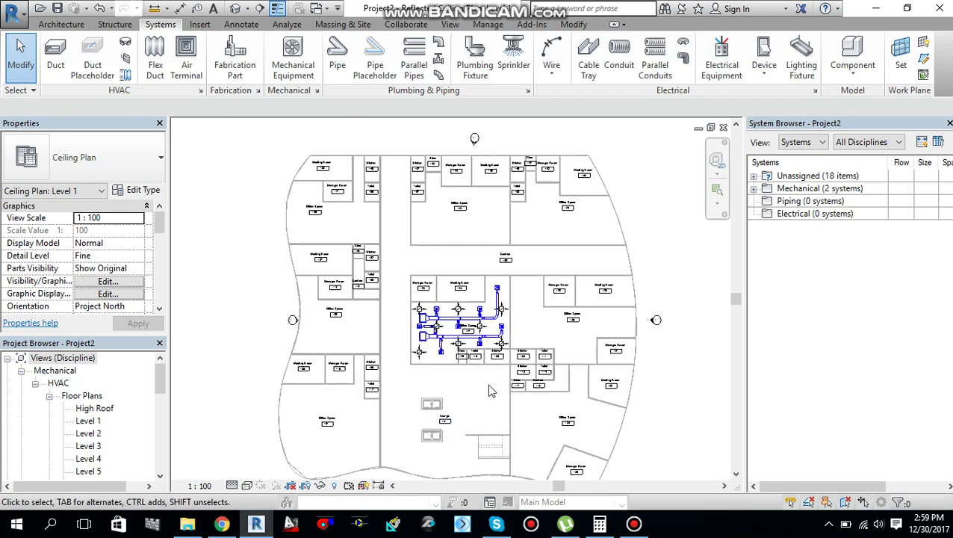
{"action": "middle_click_drag", "start_coordinate": [489, 389], "coordinate": [502, 382]}
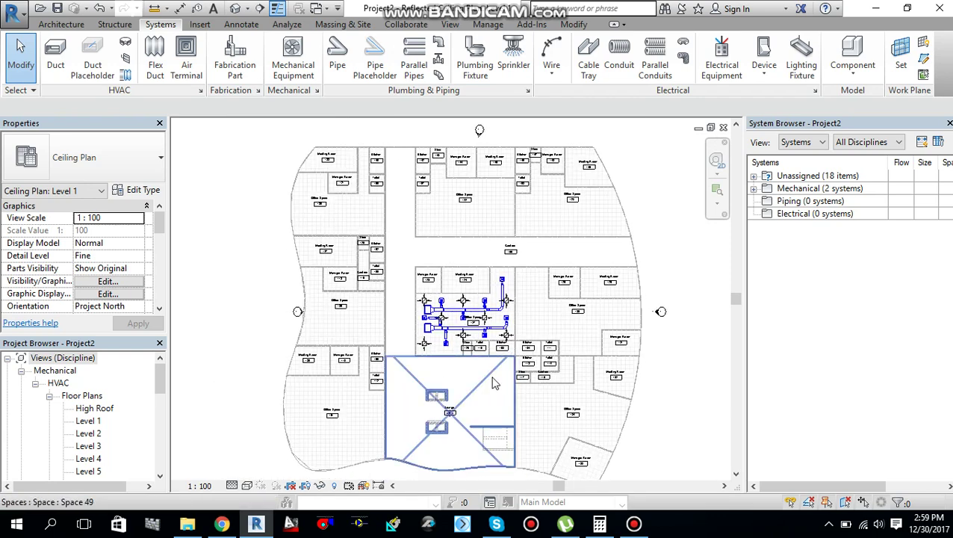
{"action": "scroll", "coordinate": [493, 383], "scroll_direction": "up", "scroll_amount": 3}
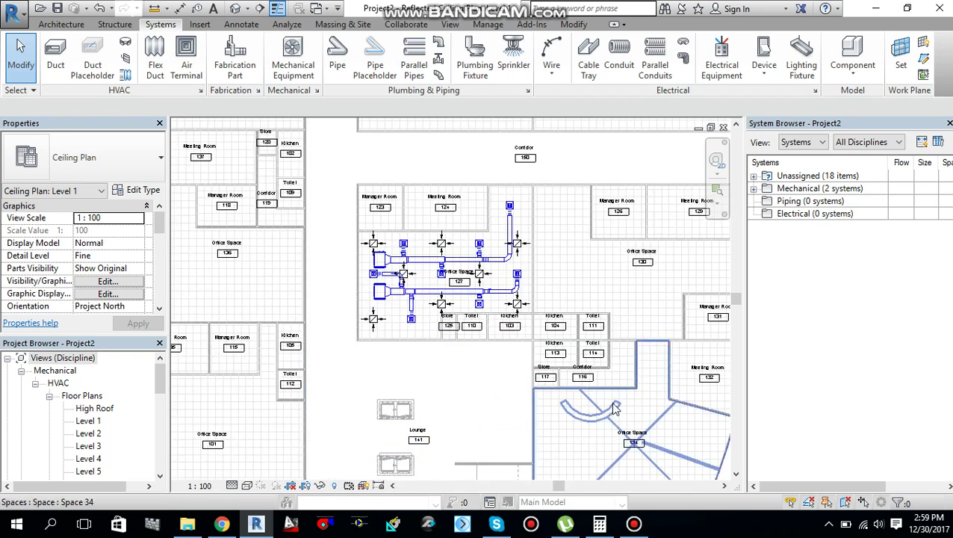
{"action": "left_click", "coordinate": [633, 522]}
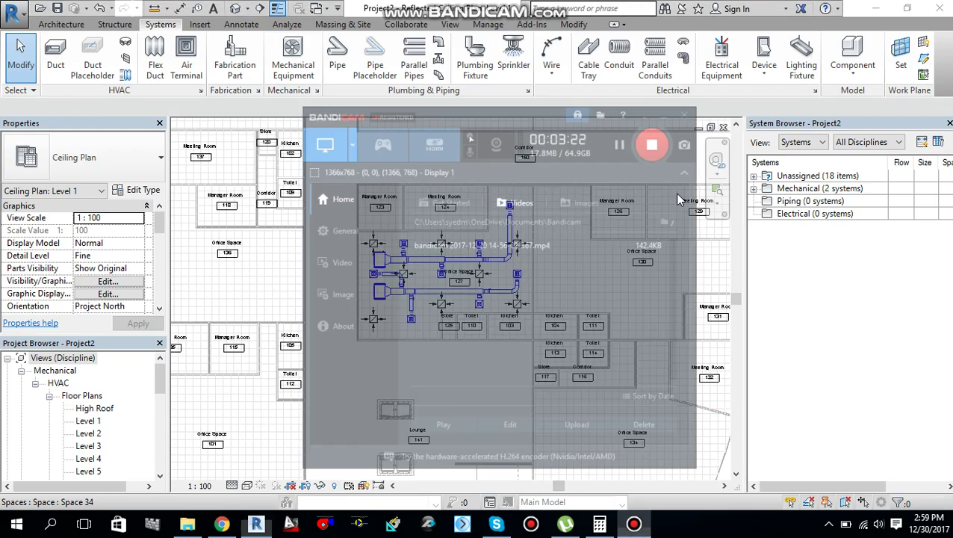